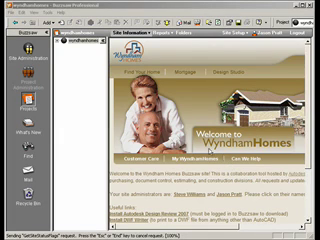
# - Browse wyndhamhomes > Texas > Austin > Plan Library > Heritage to folder 1414, and hide the sidebar
pyautogui.click(58, 41)
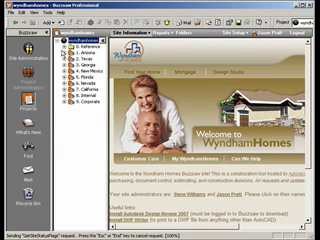
pyautogui.click(64, 58)
pyautogui.click(70, 65)
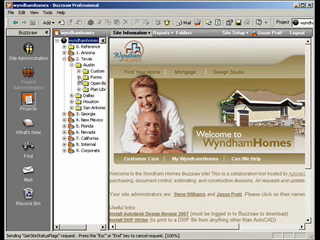
pyautogui.click(78, 89)
pyautogui.click(83, 101)
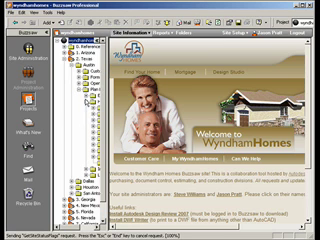
pyautogui.click(108, 113)
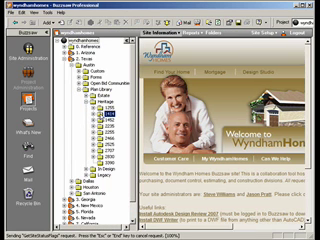
pyautogui.click(47, 33)
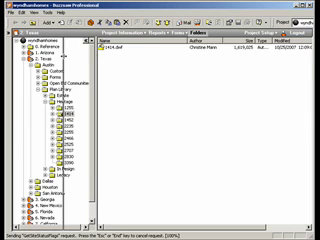
# - Narrow the folder tree pane and open the 1414.dwf floor plan in the viewer
pyautogui.moveTo(96, 56); pyautogui.dragTo(62, 56)
pyautogui.click(80, 48)
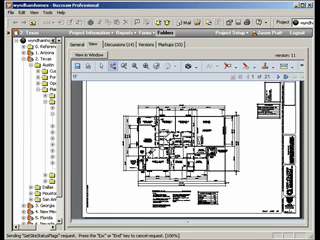
pyautogui.scroll(2, 188, 150)
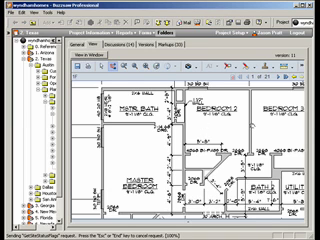
pyautogui.click(88, 67)
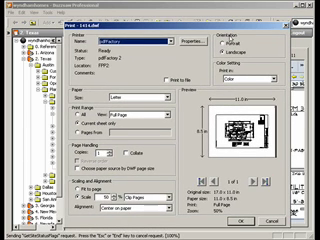
pyautogui.click(251, 45)
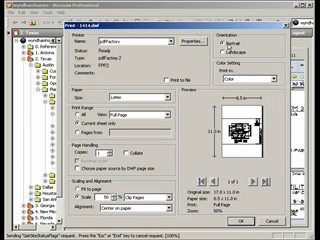
pyautogui.click(160, 116)
pyautogui.click(143, 126)
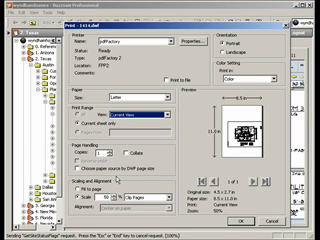
pyautogui.click(97, 190)
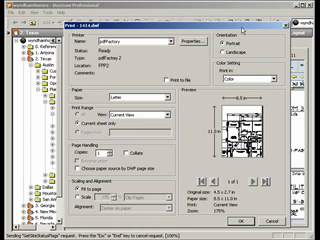
pyautogui.moveTo(258, 28)
pyautogui.mouseDown()
pyautogui.moveTo(258, 211)
pyautogui.moveTo(238, 9)
pyautogui.mouseUp()
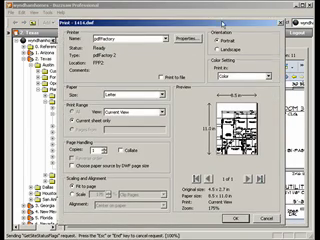
pyautogui.click(265, 218)
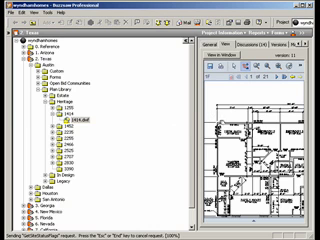
# - Widen the folder tree pane against the viewer, then fine-tune its width
pyautogui.moveTo(66, 100); pyautogui.dragTo(190, 100)
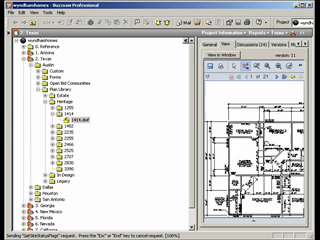
pyautogui.scroll(2, 254, 160)
pyautogui.scroll(3, 254, 160)
pyautogui.scroll(1, 254, 149)
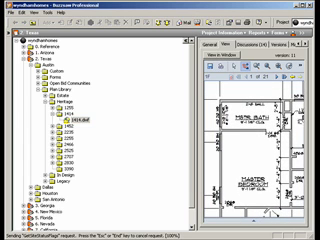
pyautogui.moveTo(190, 110)
pyautogui.mouseDown()
pyautogui.moveTo(90, 103)
pyautogui.moveTo(217, 103)
pyautogui.mouseUp()
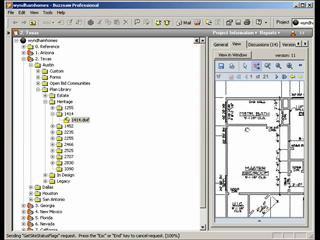
# - Print the current view on Letter paper, fit to page in portrait, to pdfFactory
pyautogui.click(232, 67)
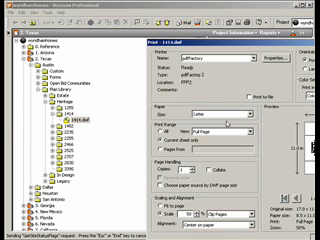
pyautogui.click(250, 113)
pyautogui.click(220, 119)
pyautogui.click(216, 131)
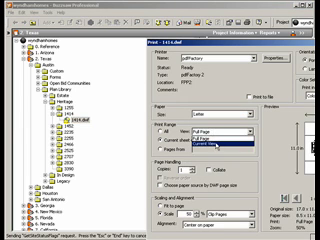
pyautogui.click(215, 141)
pyautogui.click(157, 204)
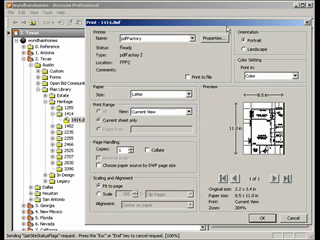
pyautogui.moveTo(276, 44); pyautogui.dragTo(216, 21)
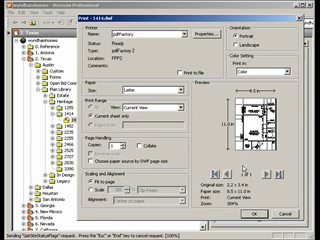
pyautogui.click(256, 213)
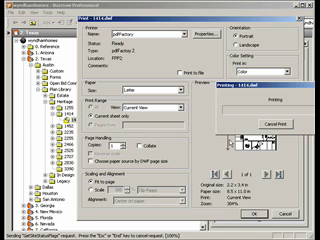